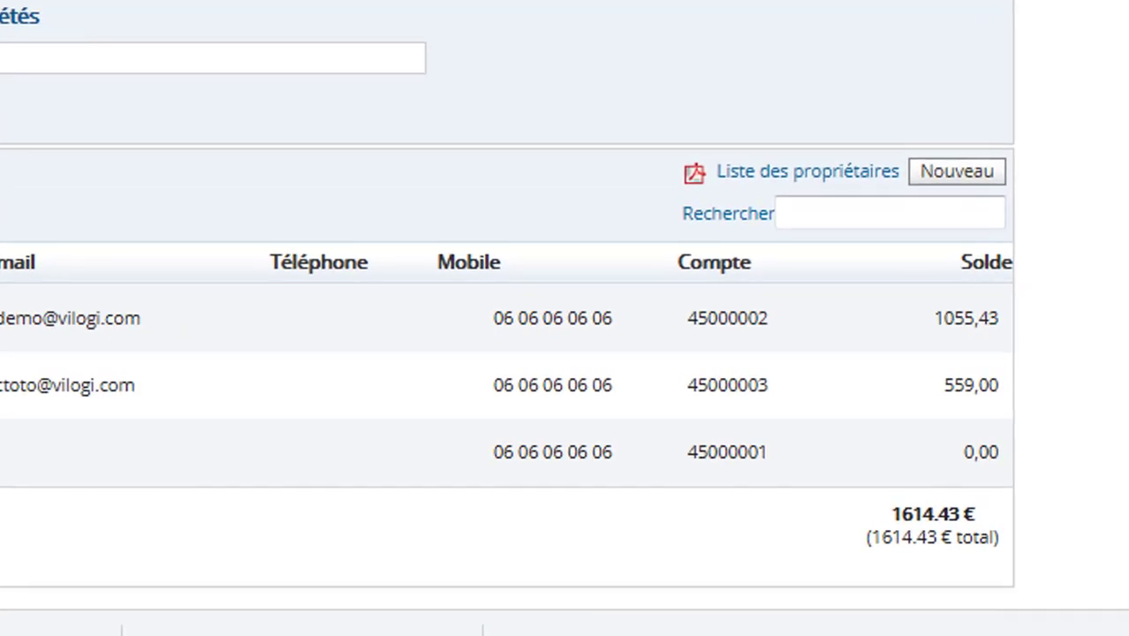
Step: Start a new owner record with the civility M & Mme and enter the owner's last and first names
left_click(957, 173)
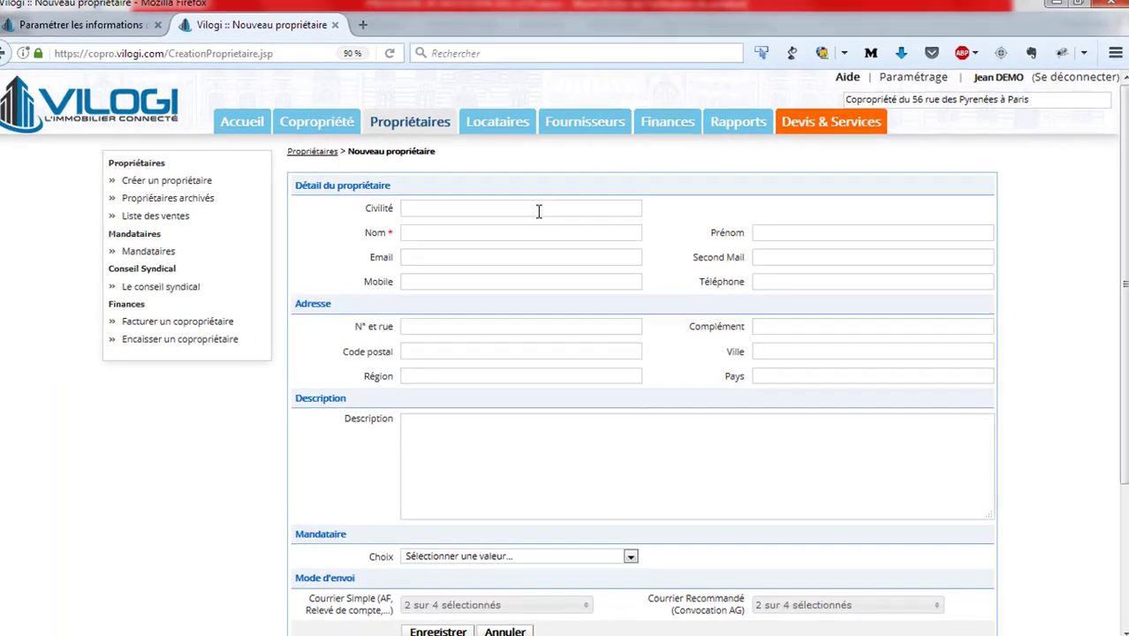
left_click(279, 112)
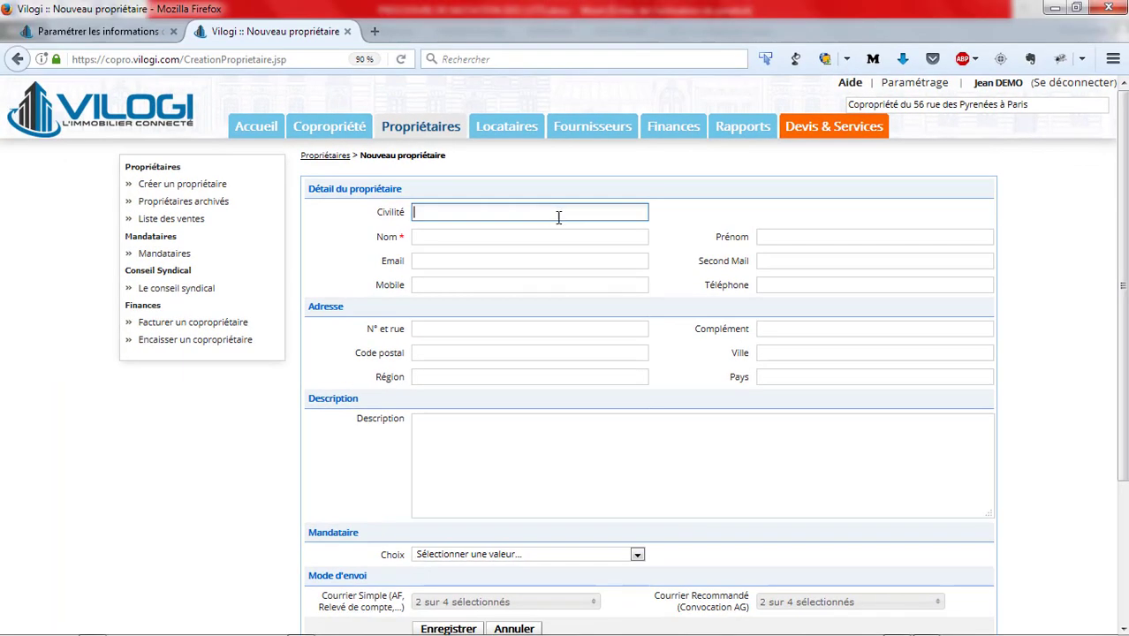
type("m")
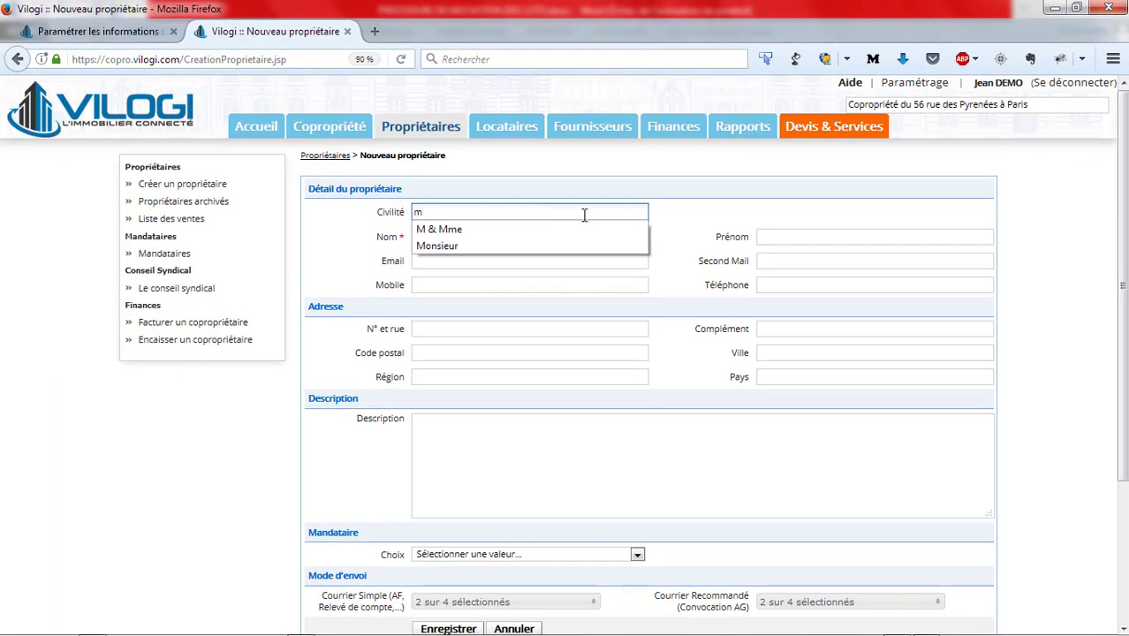
key("Down")
key("Return")
left_click(590, 234)
left_click(813, 236)
Step: Fill in the new owner's e-mail address, mobile number and landline number
left_click(546, 259)
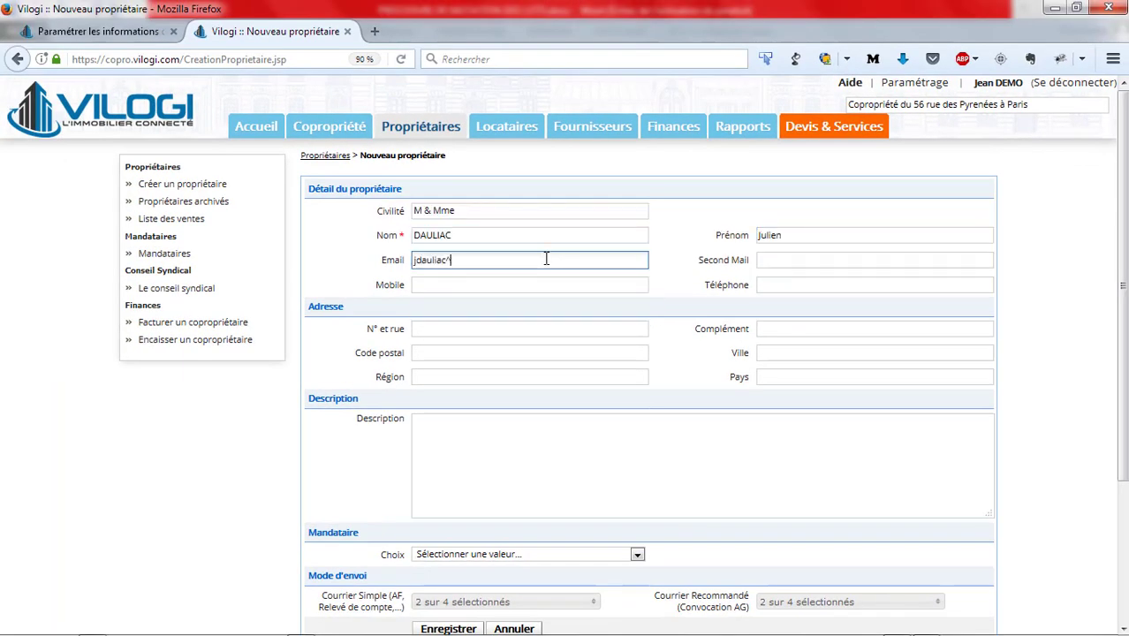
left_click(517, 285)
type("06.07.08.09.10")
key("Tab")
type("01.02.03.04.05")
Step: Enter the new owner's street address, postal code and city, and save the record with the preset delivery modes
left_click(436, 329)
left_click(858, 420)
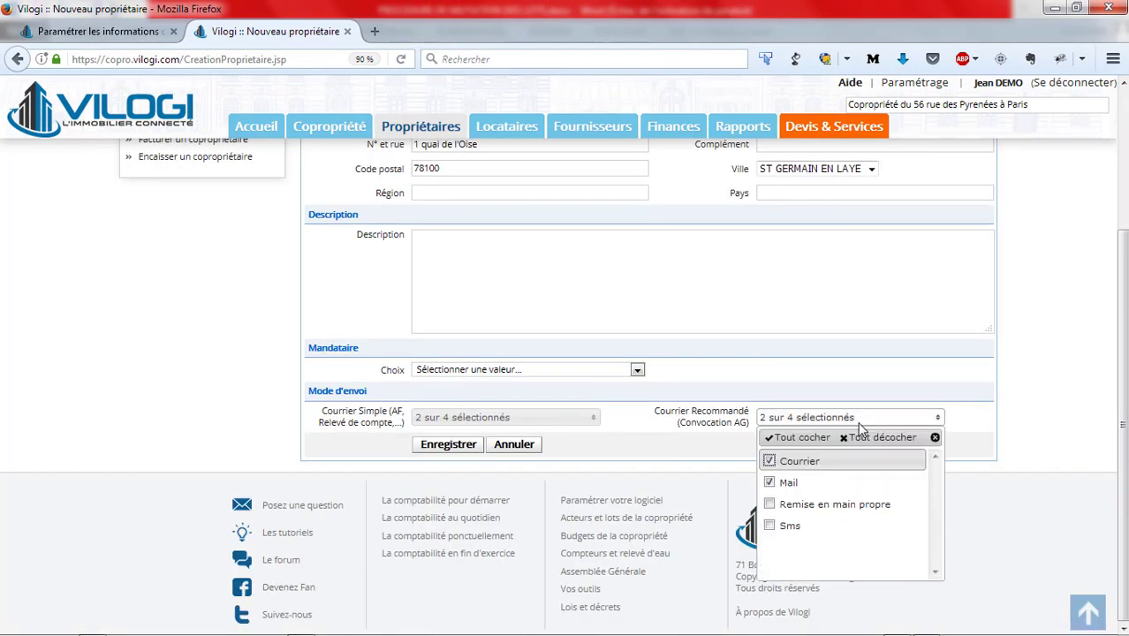
left_click(728, 449)
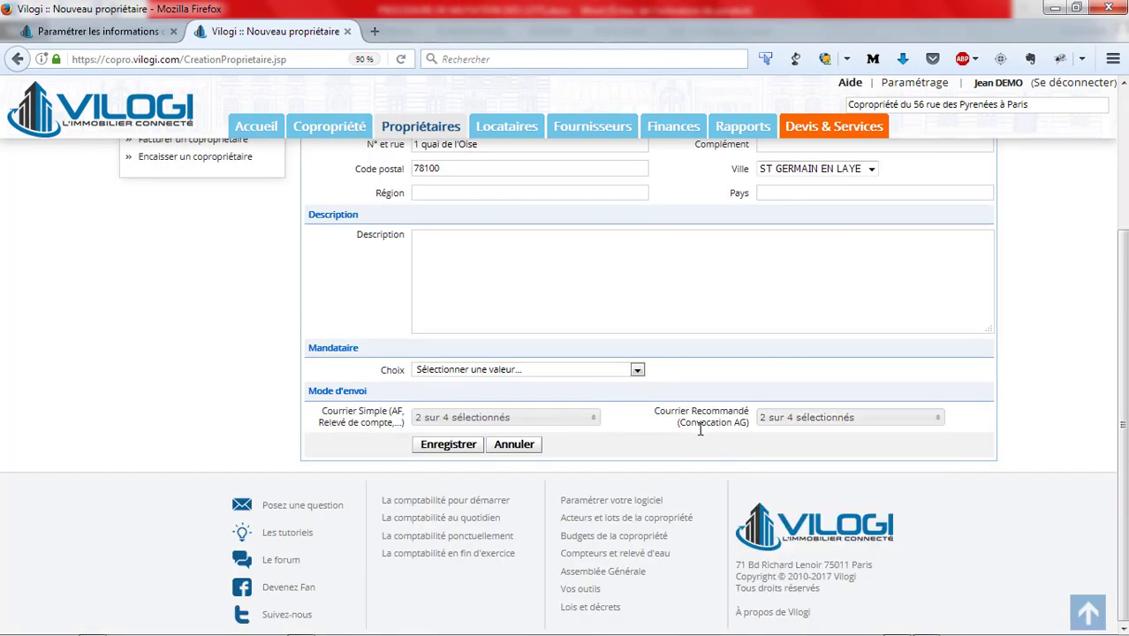
scroll(578, 393, "up", 3)
scroll(584, 371, "down", 3)
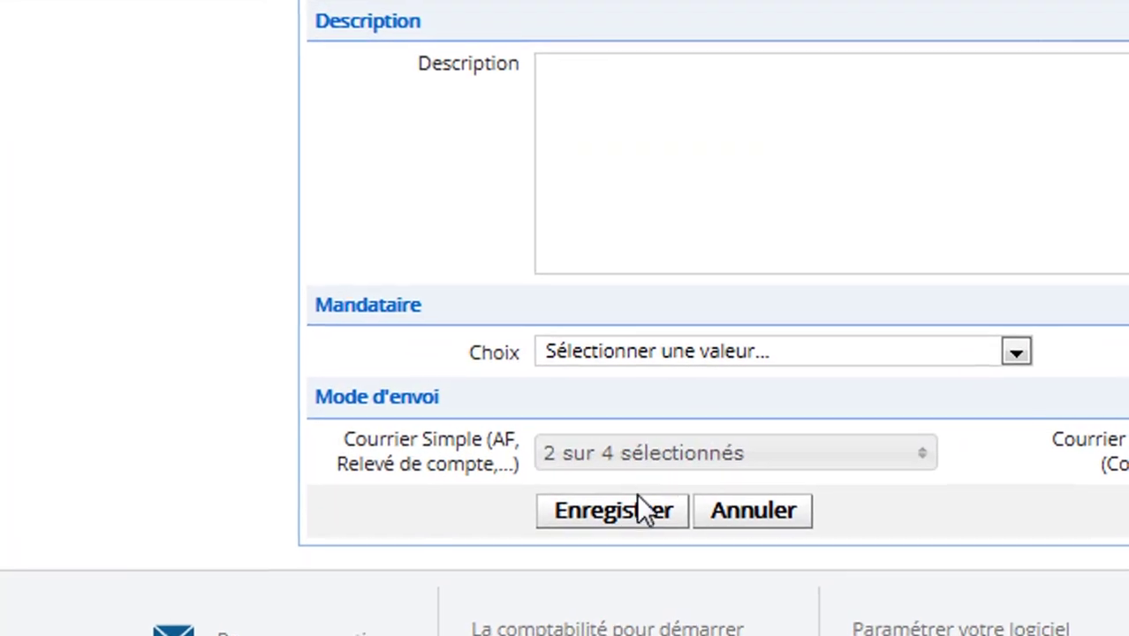
left_click(627, 512)
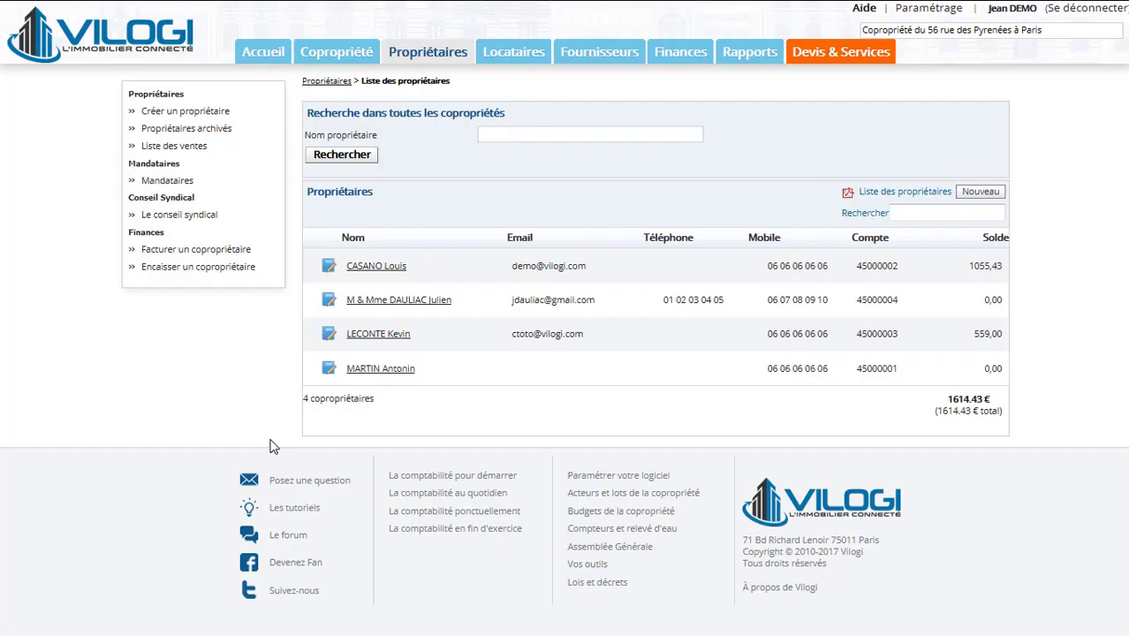
Step: Open the record of the owner with the 1055,43 balance and review the 01/01/2015-31/12/2015 account entries
left_click(375, 272)
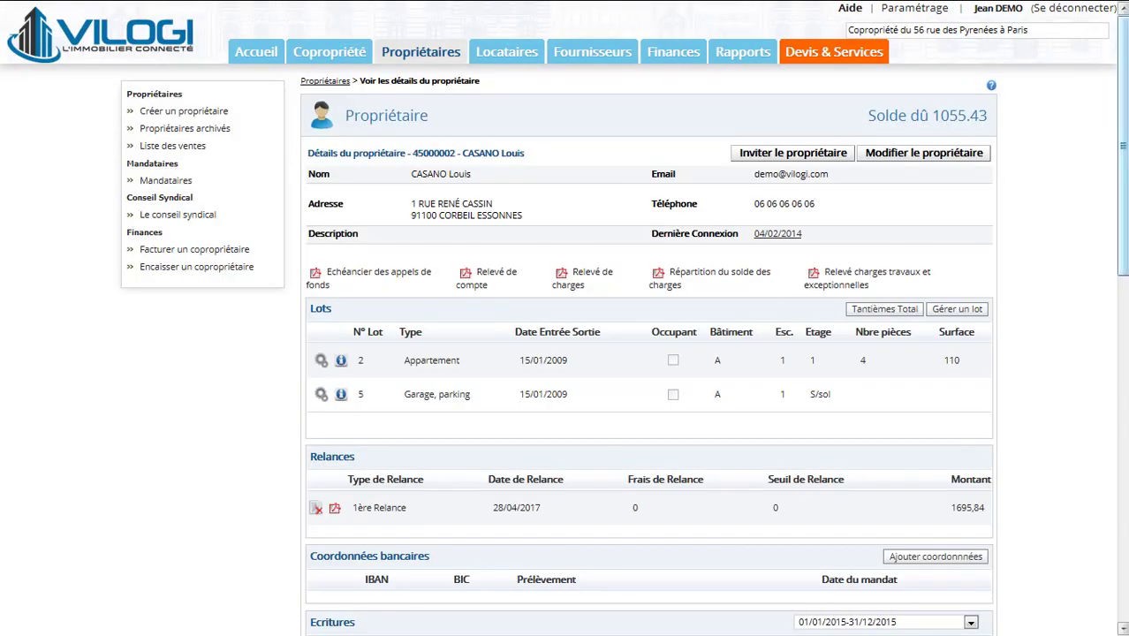
left_click_drag(1124, 150, 1105, 366)
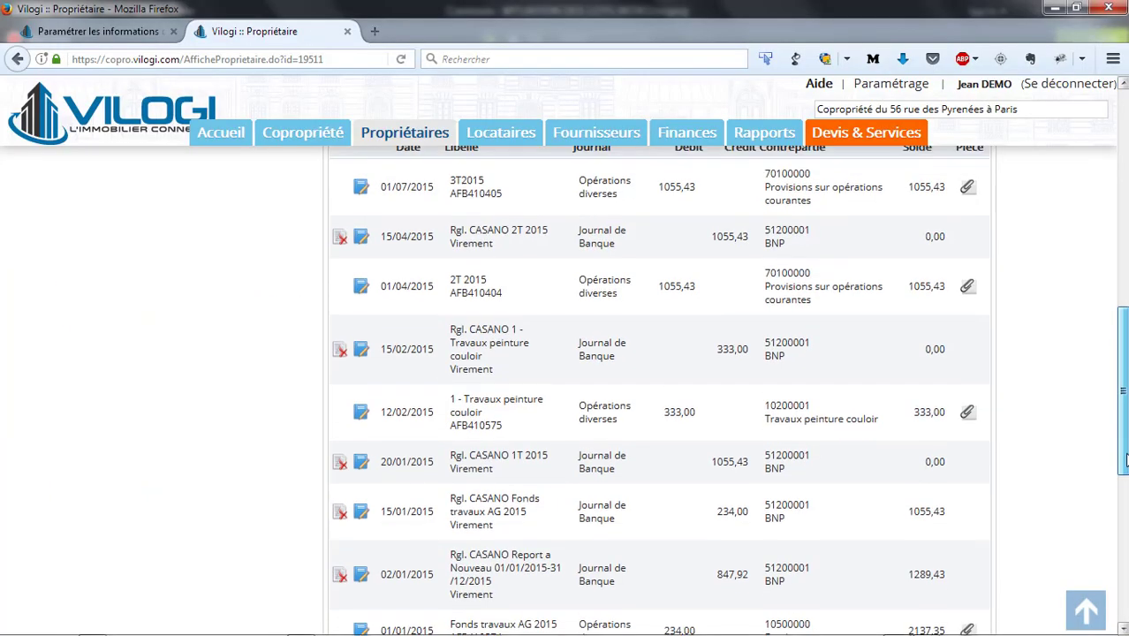
left_click_drag(1122, 383, 1122, 164)
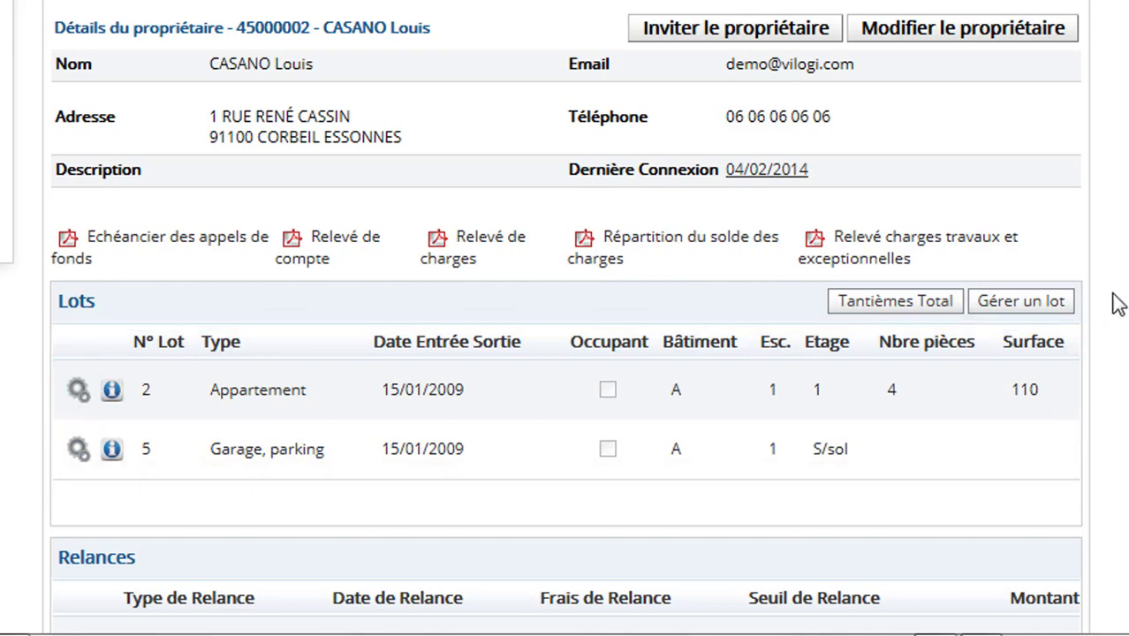
Step: Start a sale of this owner's lots with the newly created owner as buyer and 02/09/2015 as the sale date
left_click(1057, 305)
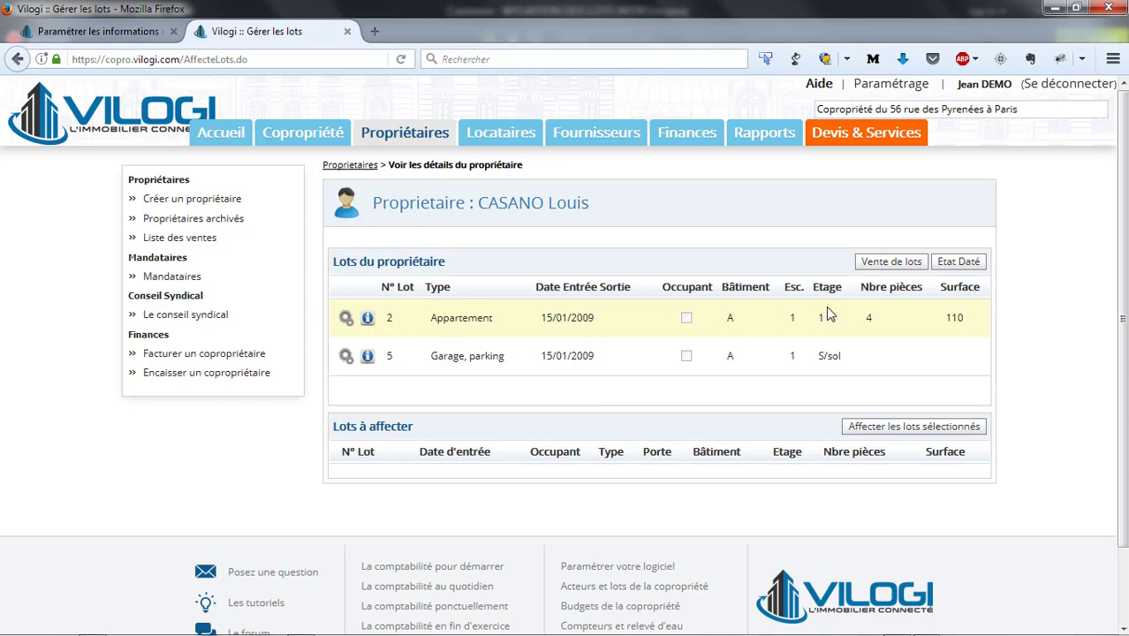
left_click(910, 265)
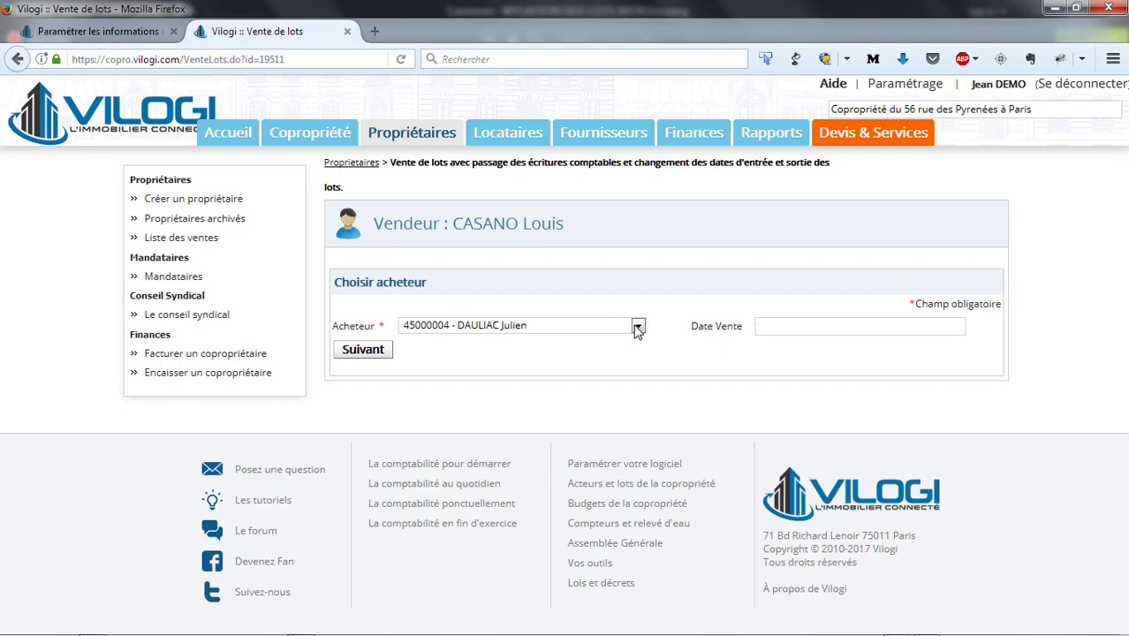
left_click(638, 327)
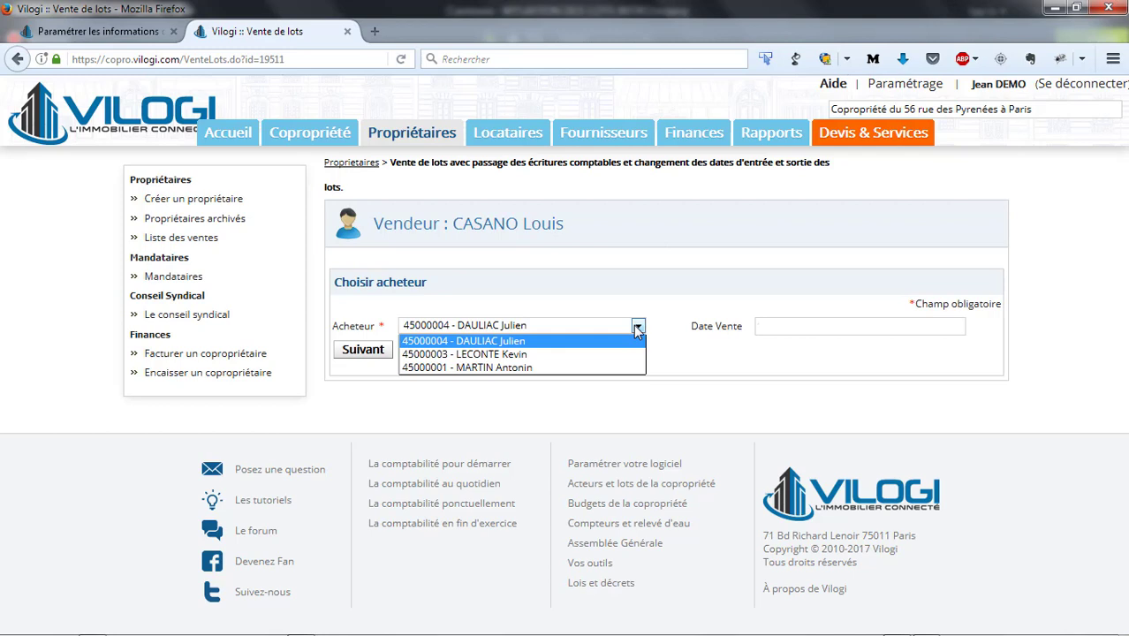
left_click(637, 330)
left_click(827, 330)
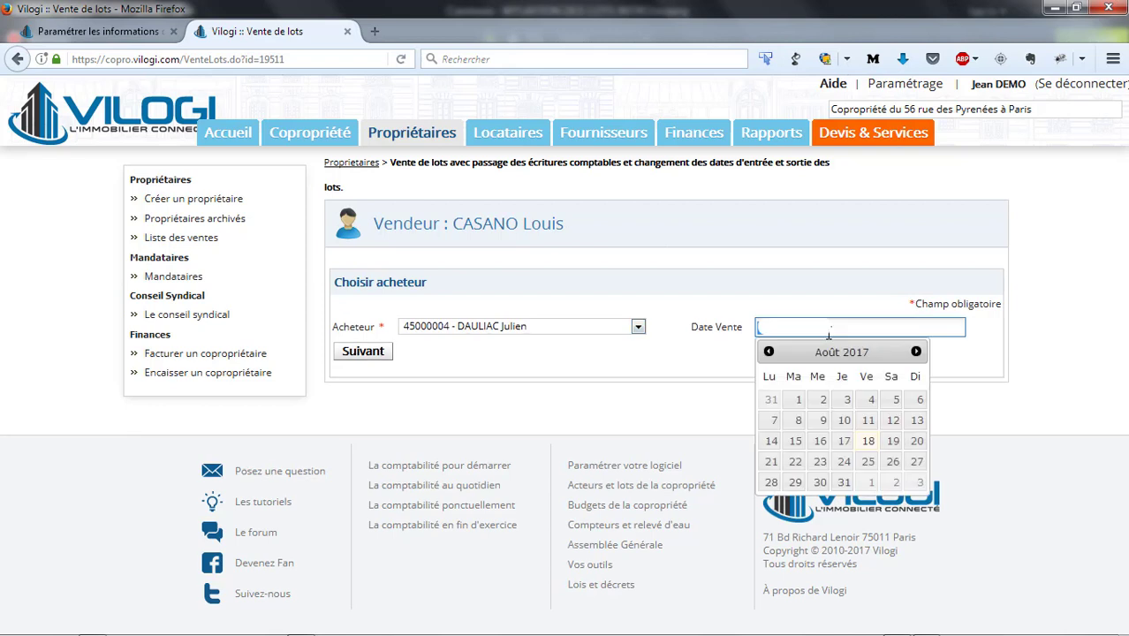
type("02/09/2015")
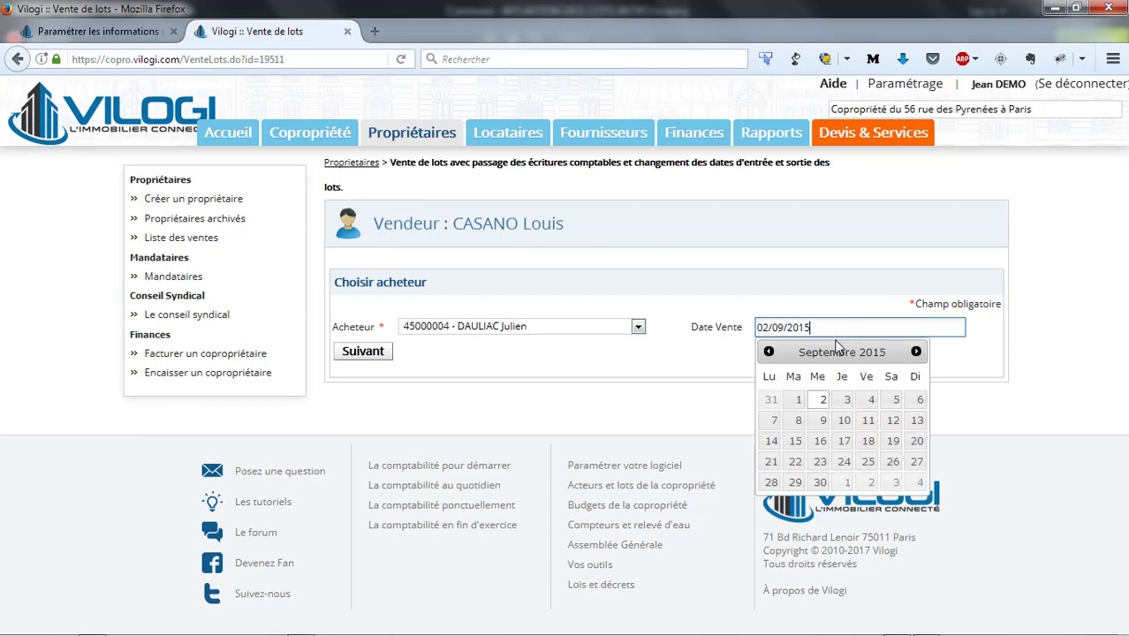
left_click(450, 363)
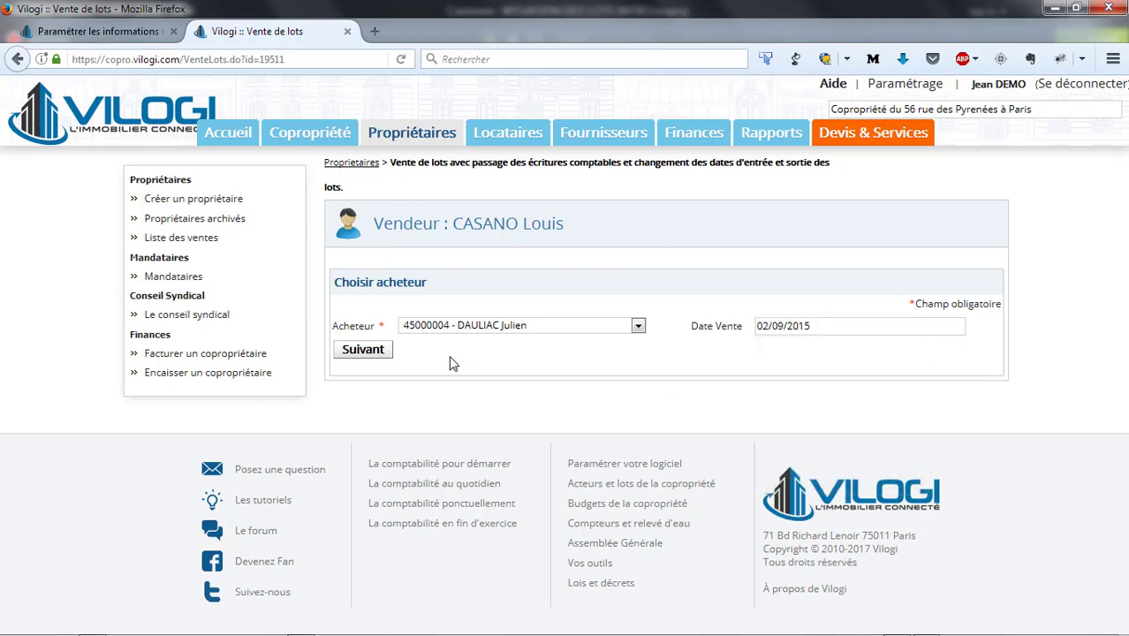
left_click(364, 351)
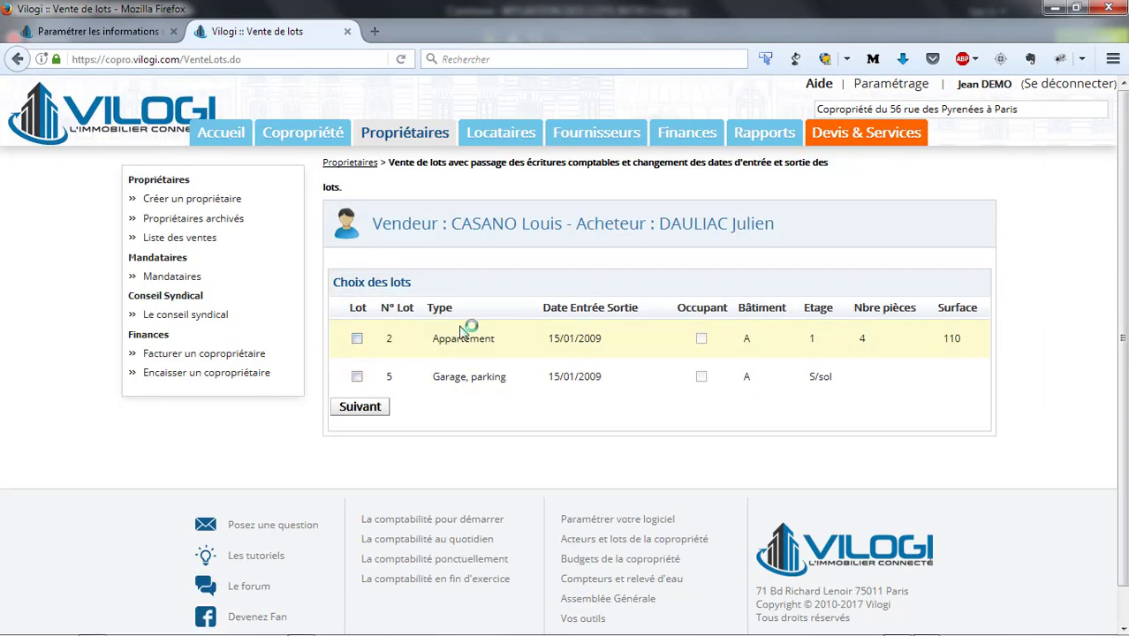
Step: Include lot 2 (Appartement) and lot 5 (Garage, parking) in the sale and validate the proposed accounting entries
left_click(357, 338)
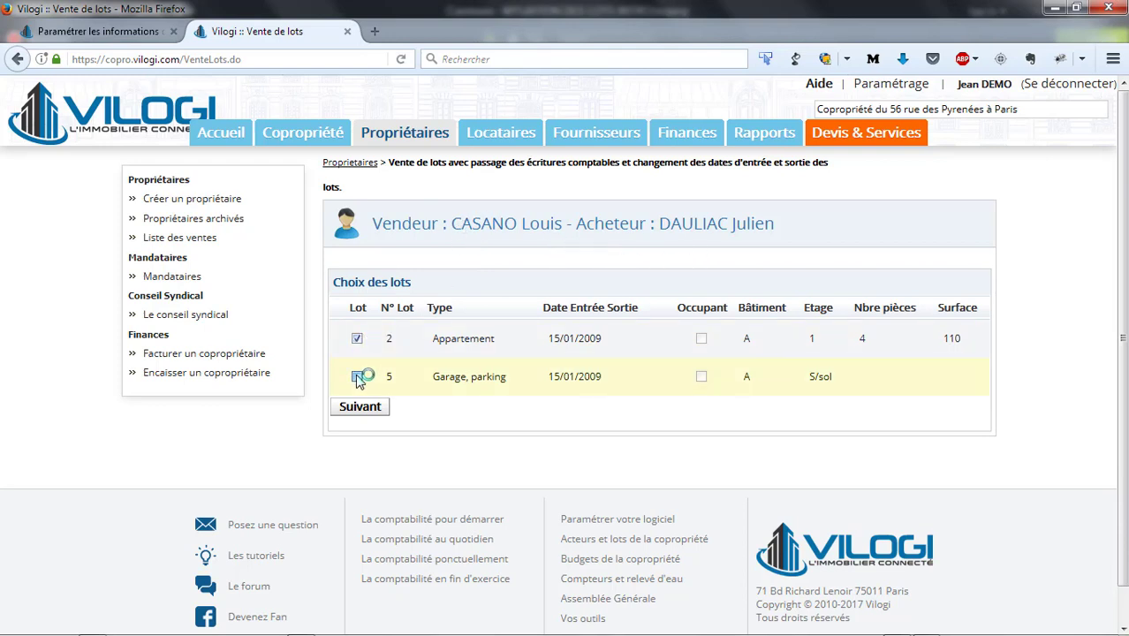
left_click(357, 376)
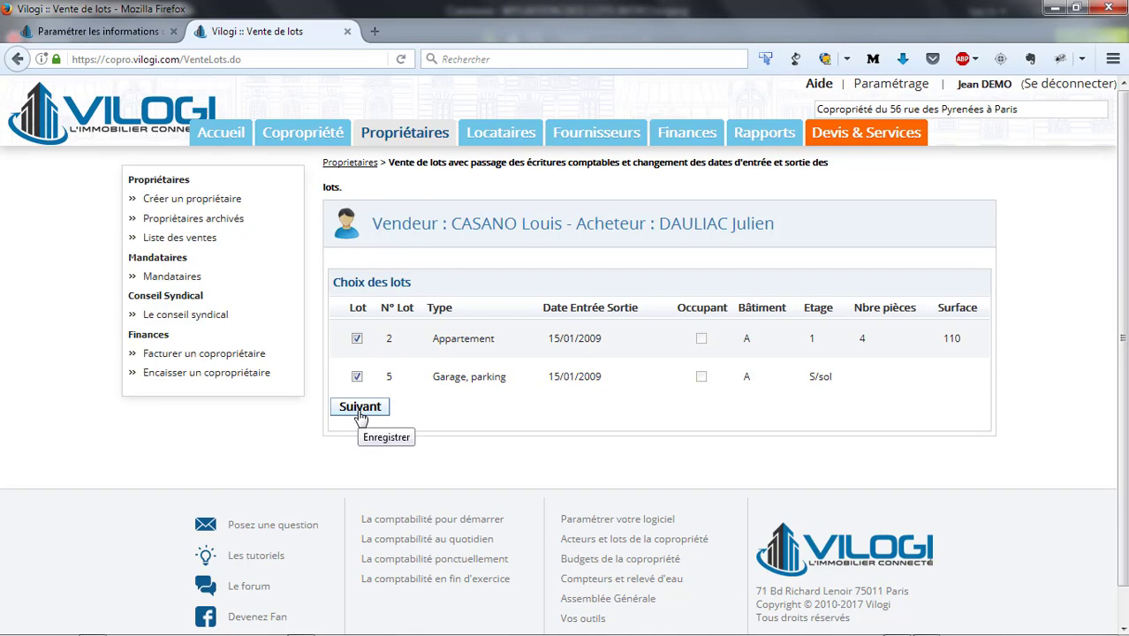
left_click(360, 412)
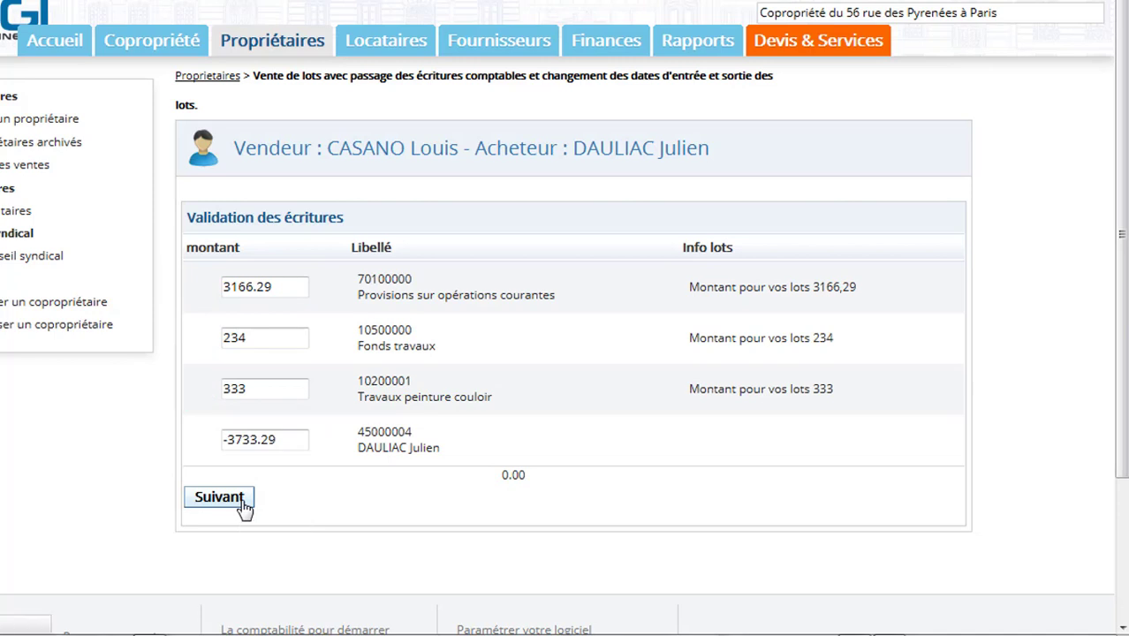
left_click(244, 501)
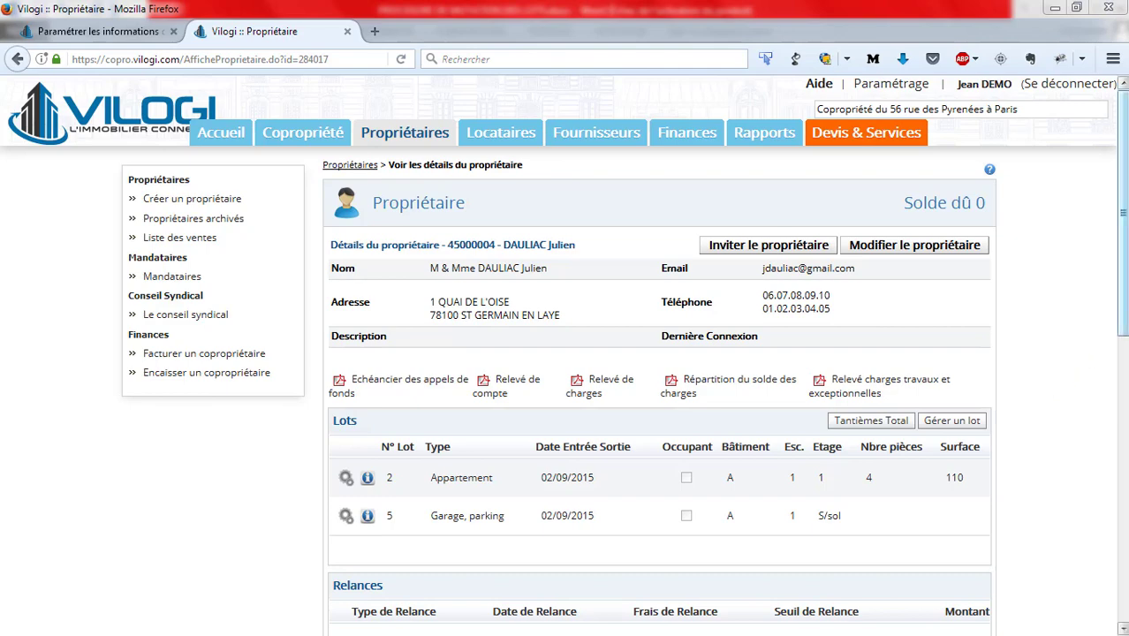
Step: Review the lots, entry and exit dates and account entries on the buyer's and seller's records
scroll(1112, 276, "down", 3)
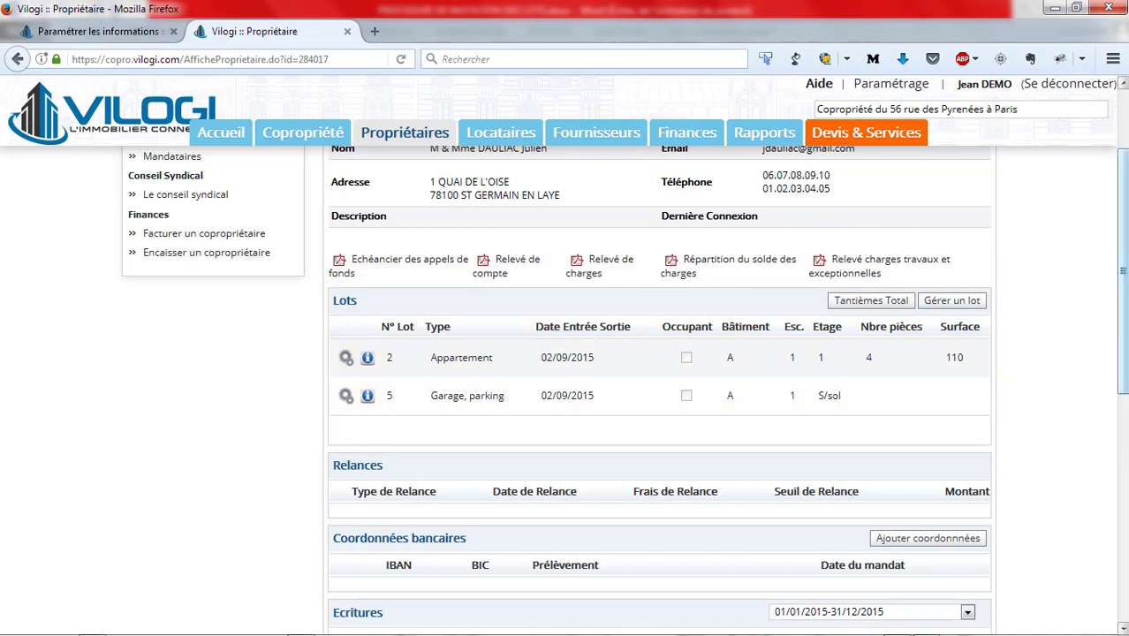
scroll(1076, 447, "down", 5)
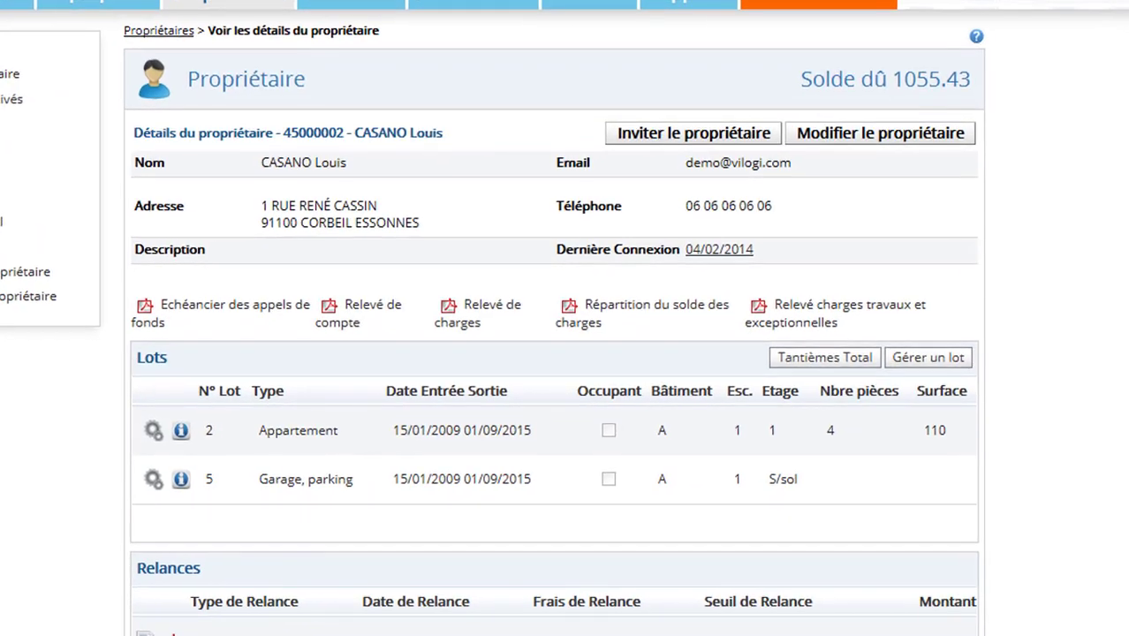
scroll(552, 354, "down", 3)
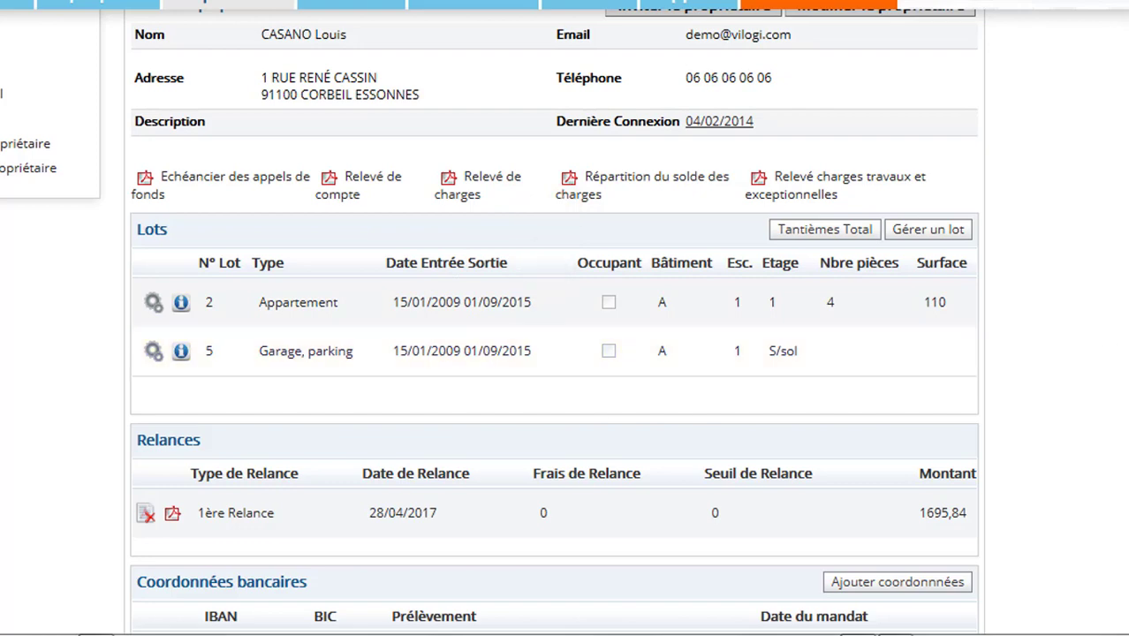
scroll(534, 378, "down", 5)
scroll(1127, 325, "down", 5)
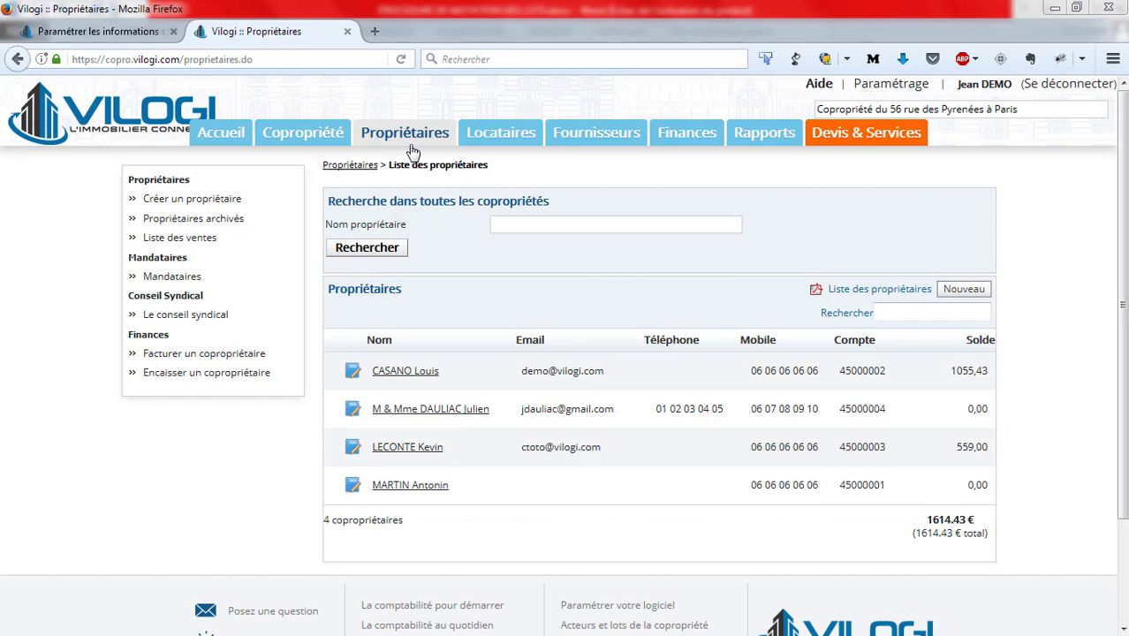
Step: Open the list of sales for the condominium
left_click(212, 245)
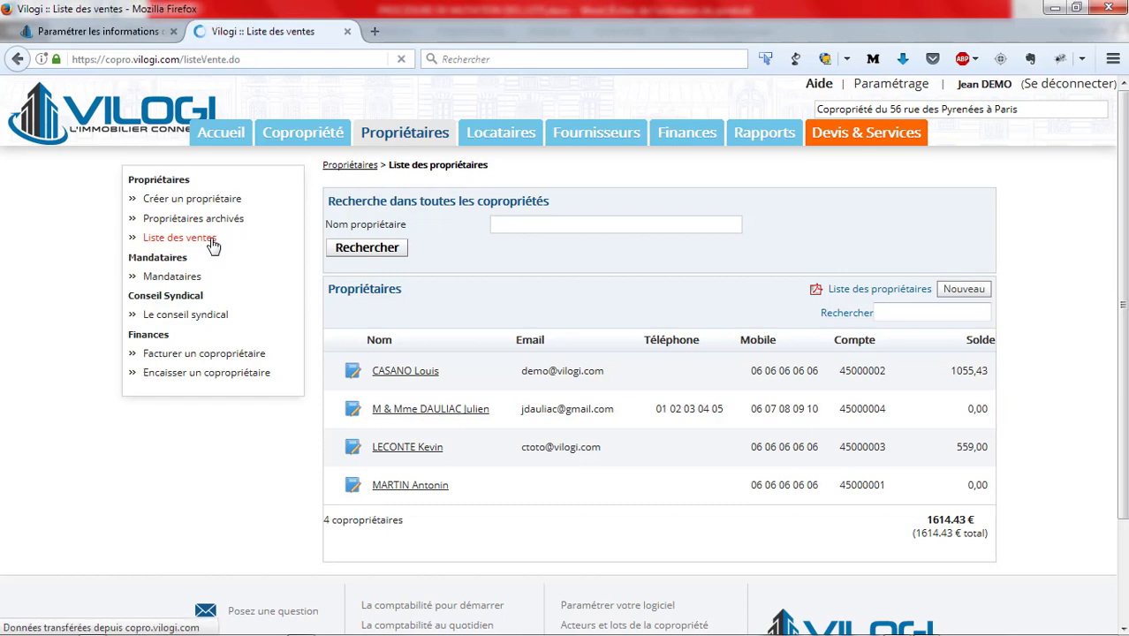